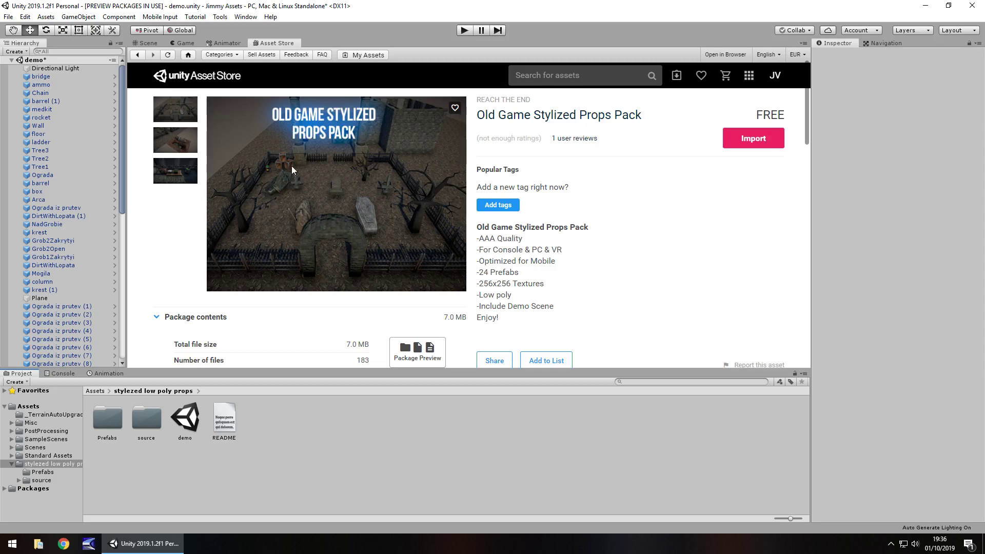
Step: Return to the scene view and apply the GR_Dirt1 texture from the Assets folder to the magenta ground plane
{"action": "left_click", "coordinate": [148, 43]}
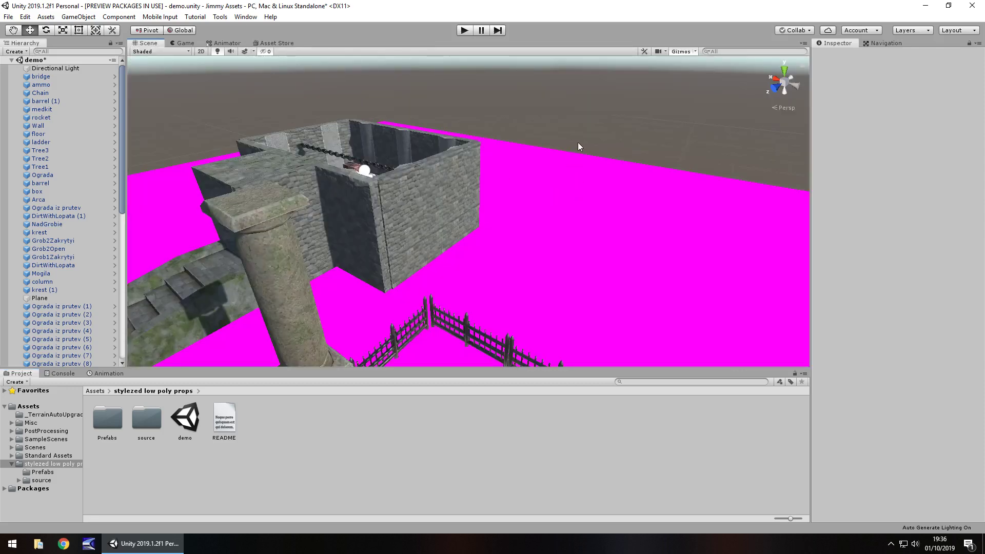
{"action": "right_click_drag", "start_coordinate": [578, 143], "coordinate": [545, 186]}
{"action": "scroll", "coordinate": [586, 253], "scroll_direction": "down", "scroll_amount": 5}
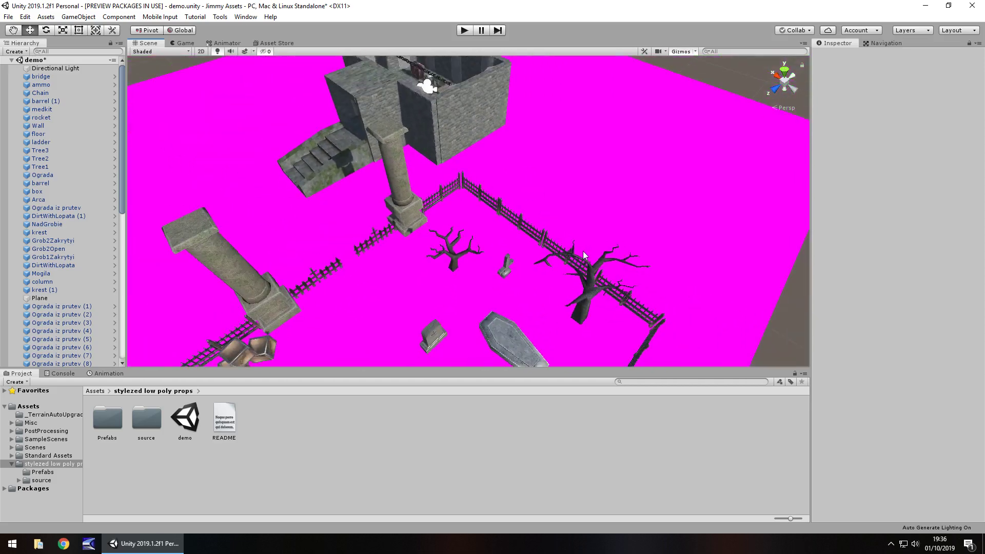
{"action": "right_click_drag", "start_coordinate": [585, 253], "coordinate": [490, 234]}
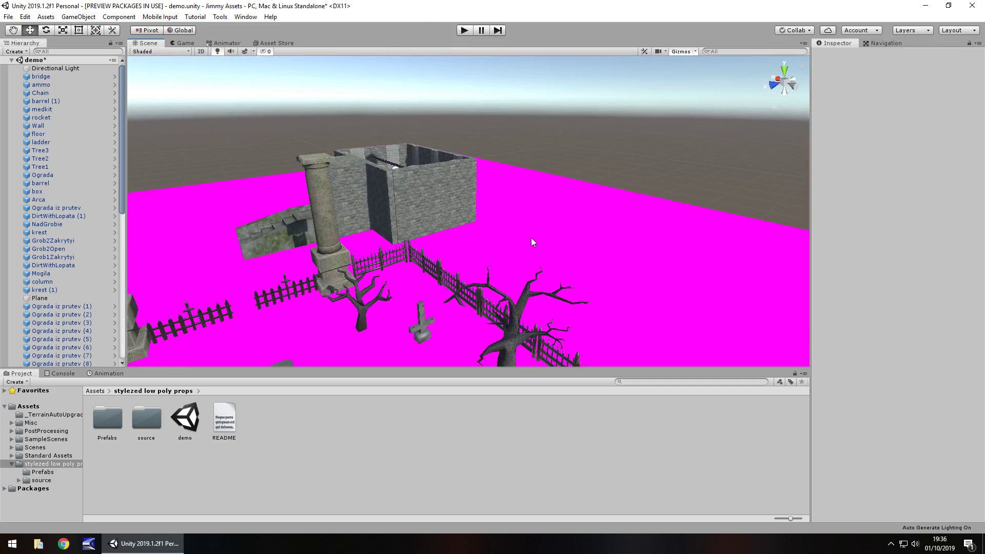
{"action": "left_click", "coordinate": [580, 240]}
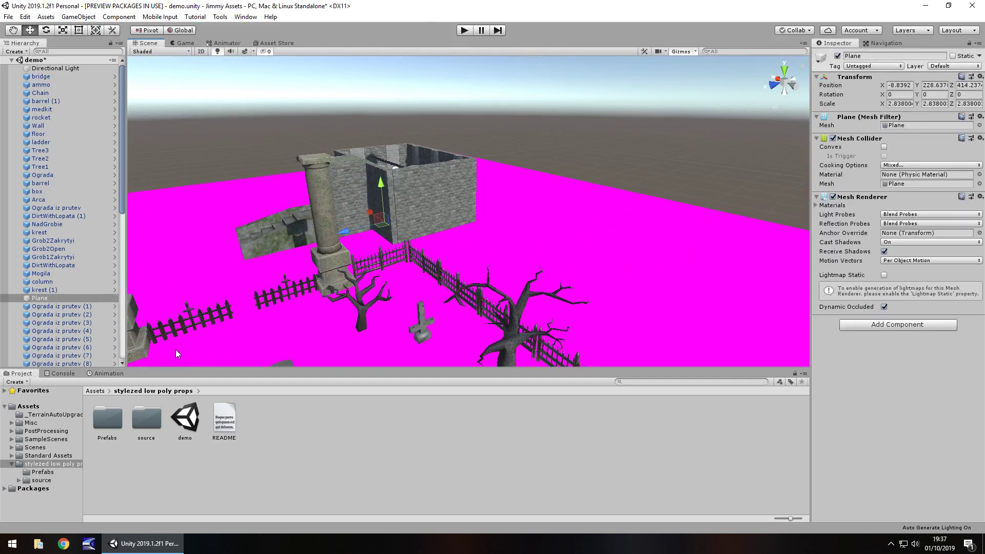
{"action": "right_click_drag", "start_coordinate": [487, 216], "coordinate": [446, 256]}
{"action": "scroll", "coordinate": [446, 254], "scroll_direction": "up", "scroll_amount": 5}
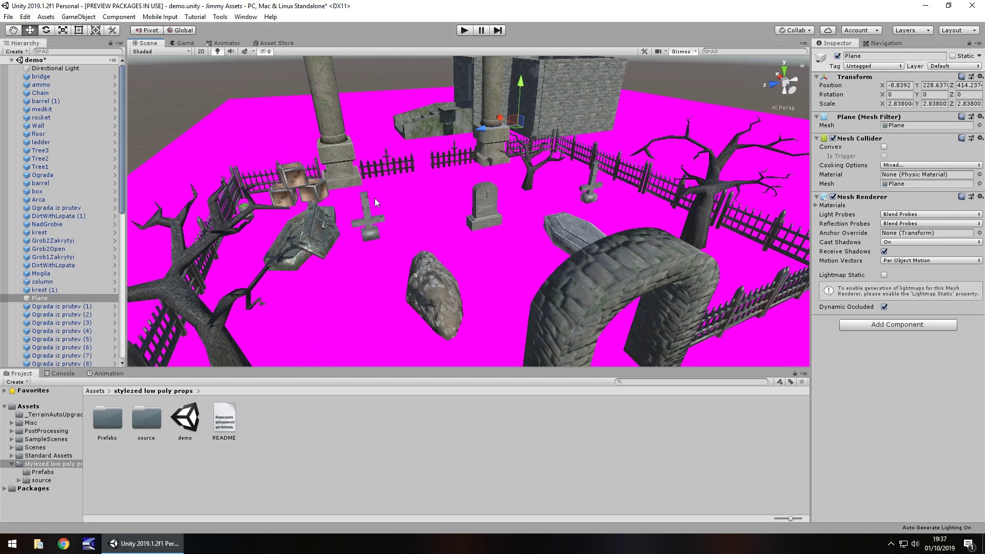
{"action": "left_click", "coordinate": [32, 407]}
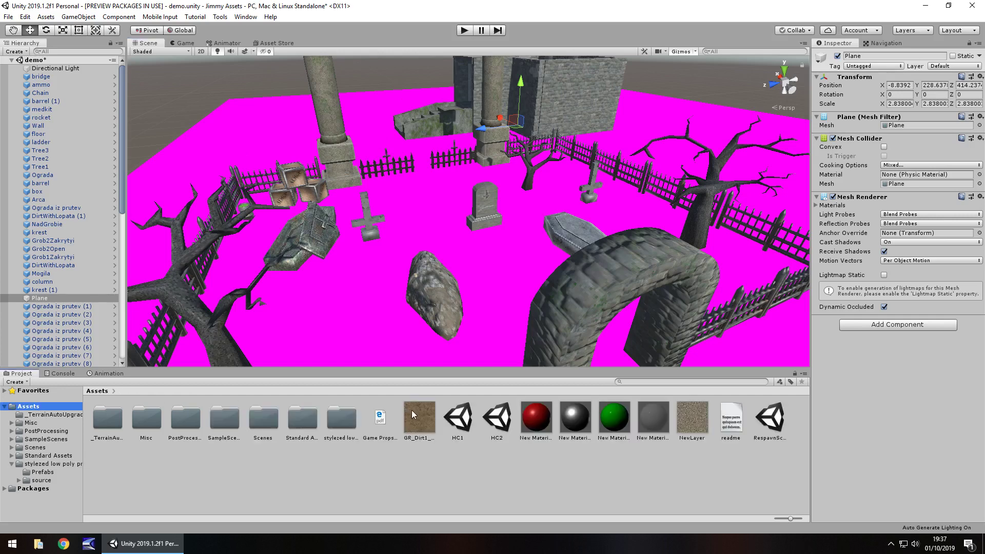
{"action": "left_click_drag", "start_coordinate": [413, 410], "coordinate": [257, 245]}
{"action": "left_click_drag", "start_coordinate": [232, 133], "coordinate": [368, 153]}
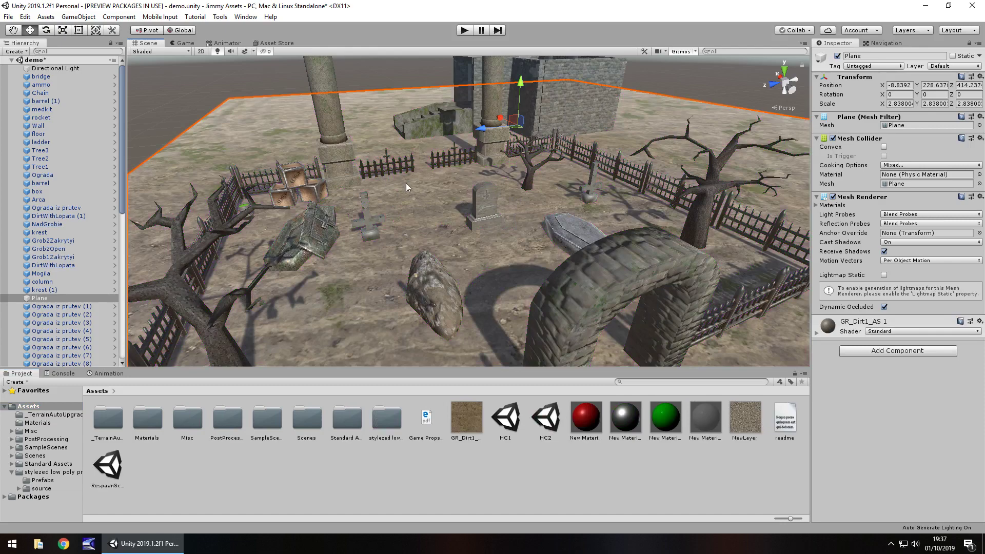
Step: Look around the textured graveyard, examining the fences, trees, crates, gravestones and stone arch
{"action": "mouse_move", "coordinate": [447, 192]}
{"action": "left_mouse_down", "text": "alt"}
{"action": "mouse_move", "coordinate": [452, 215]}
{"action": "mouse_move", "coordinate": [462, 200]}
{"action": "mouse_move", "coordinate": [454, 184]}
{"action": "left_mouse_up", "text": "alt"}
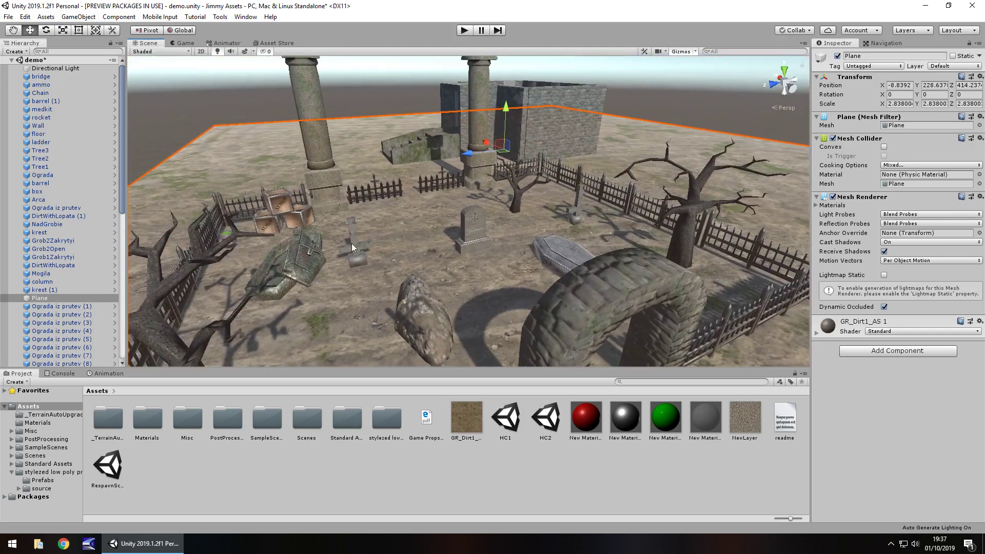
{"action": "left_click_drag", "start_coordinate": [352, 244], "coordinate": [445, 180], "text": "alt"}
{"action": "left_click", "coordinate": [276, 43]}
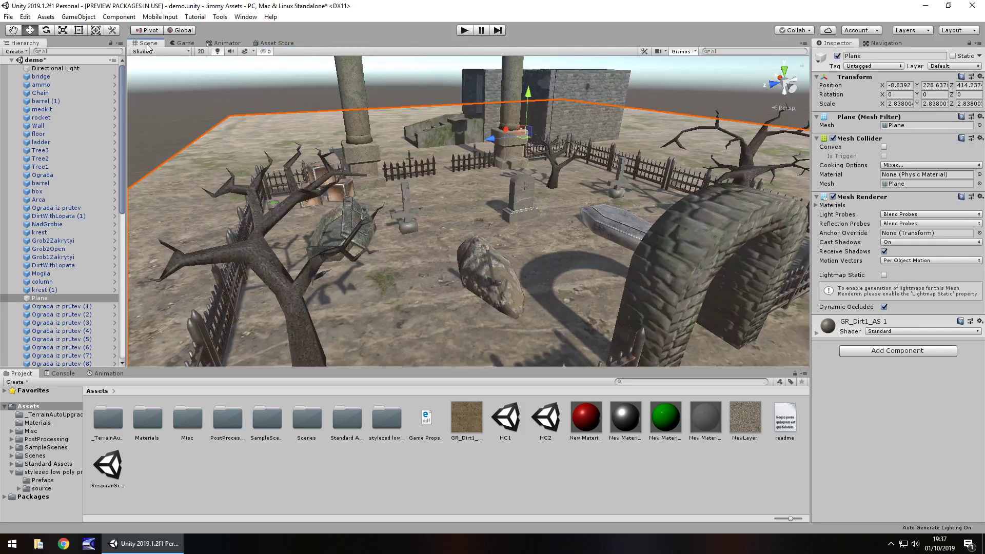
{"action": "left_click", "coordinate": [148, 43]}
{"action": "right_click_drag", "start_coordinate": [305, 251], "coordinate": [408, 168]}
{"action": "key", "text": "s"}
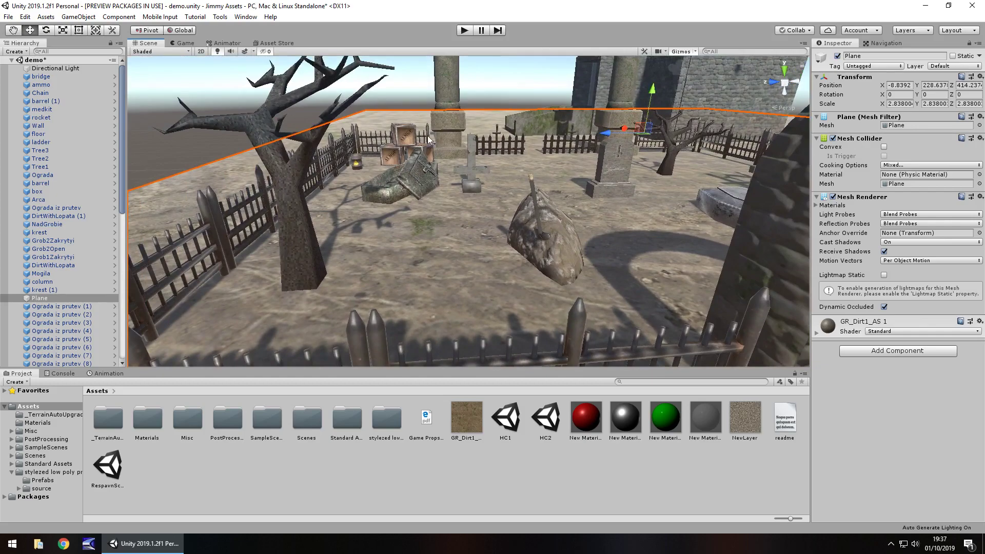
{"action": "scroll", "coordinate": [419, 154], "scroll_direction": "up", "scroll_amount": 3}
{"action": "right_click_drag", "start_coordinate": [418, 154], "coordinate": [911, 183]}
Step: Select the closed coffin and the open coffin in turn and examine each model up close
{"action": "left_click", "coordinate": [543, 339]}
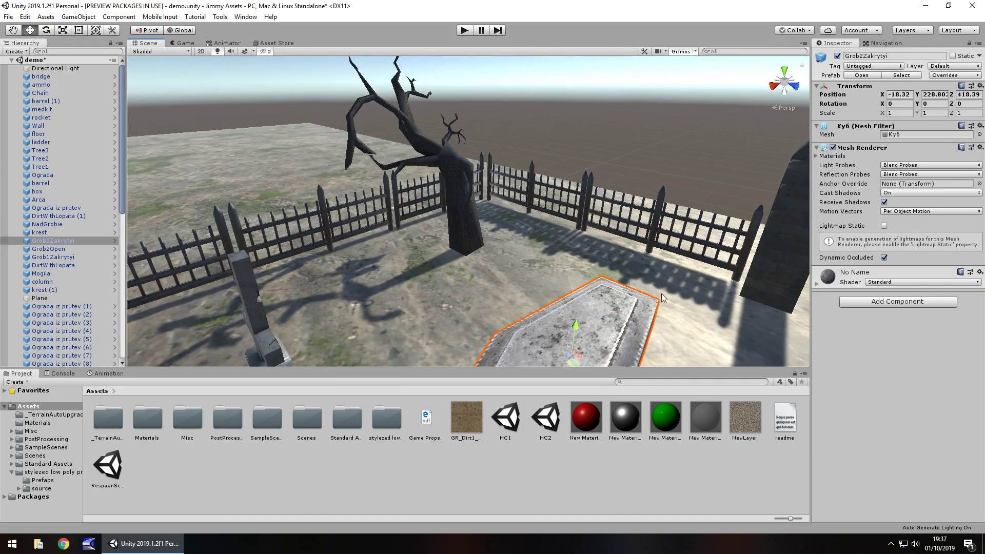
{"action": "right_click_drag", "start_coordinate": [658, 290], "coordinate": [310, 256]}
{"action": "left_click", "coordinate": [357, 310]}
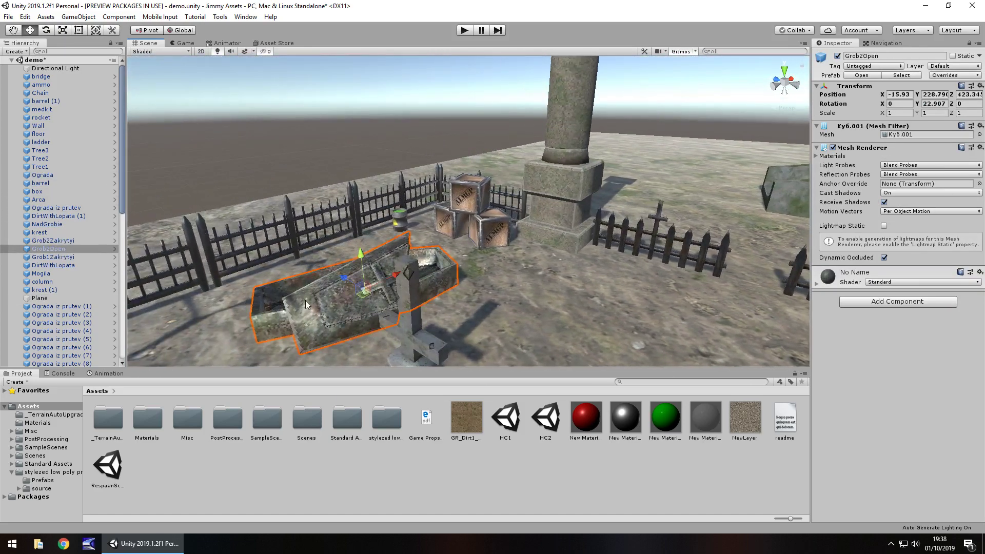
{"action": "right_click_drag", "start_coordinate": [306, 301], "coordinate": [455, 304]}
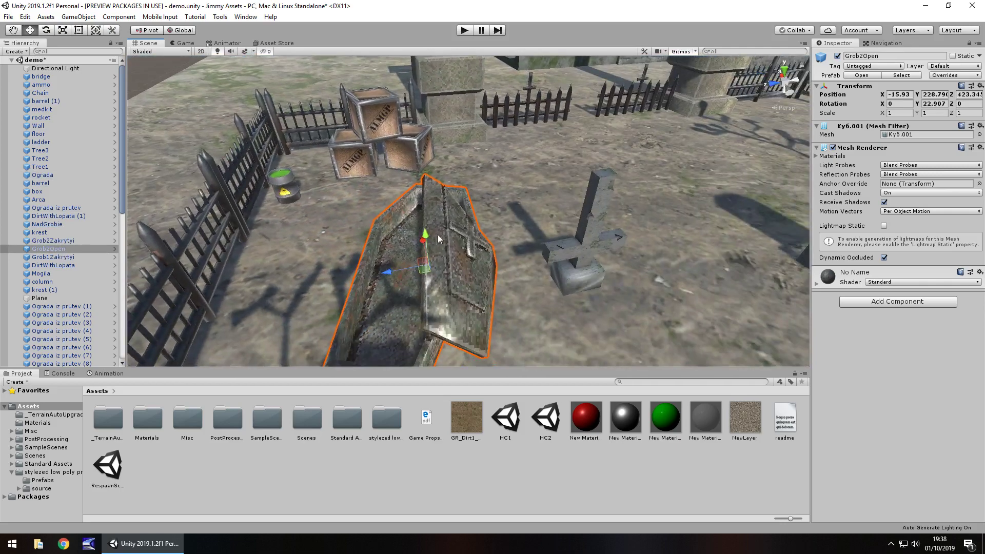
{"action": "right_click_drag", "start_coordinate": [550, 272], "coordinate": [567, 198]}
{"action": "key", "text": "f"}
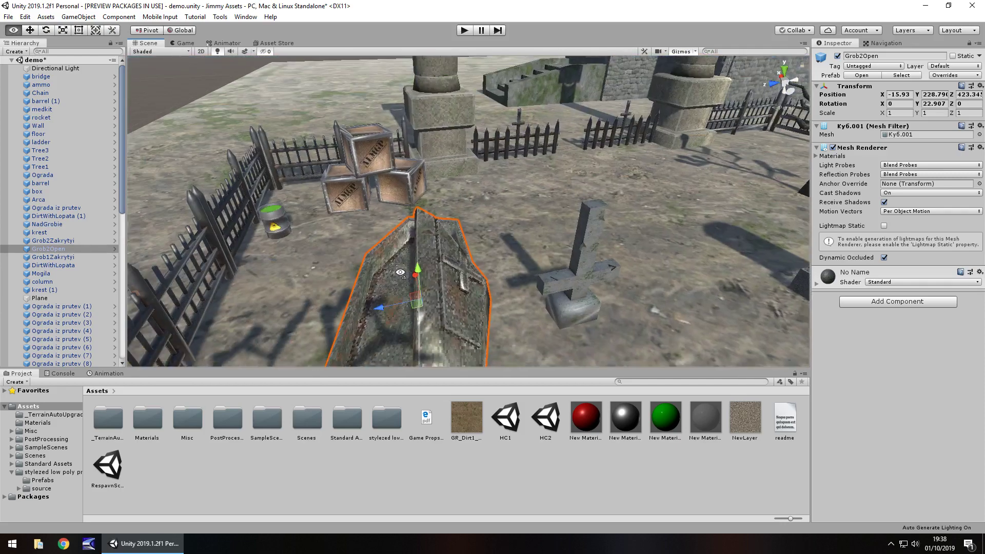
Step: Check the props pack's Asset Store description, and examine the chain, crates and barrel inside the stone room
{"action": "left_click", "coordinate": [291, 43]}
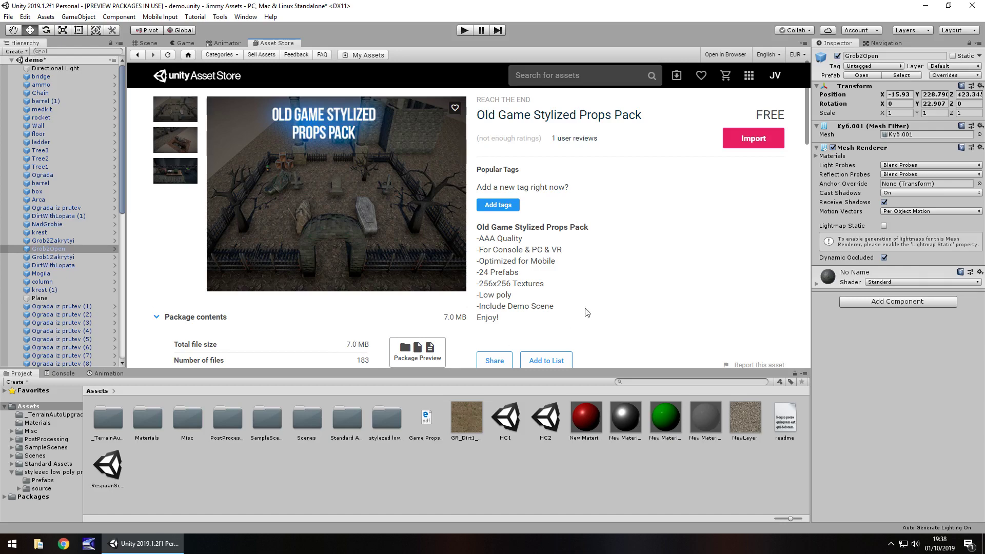
{"action": "left_click", "coordinate": [148, 43]}
{"action": "right_click_drag", "start_coordinate": [525, 224], "coordinate": [476, 214]}
{"action": "key", "text": "w"}
{"action": "scroll", "coordinate": [474, 210], "scroll_direction": "down", "scroll_amount": 5}
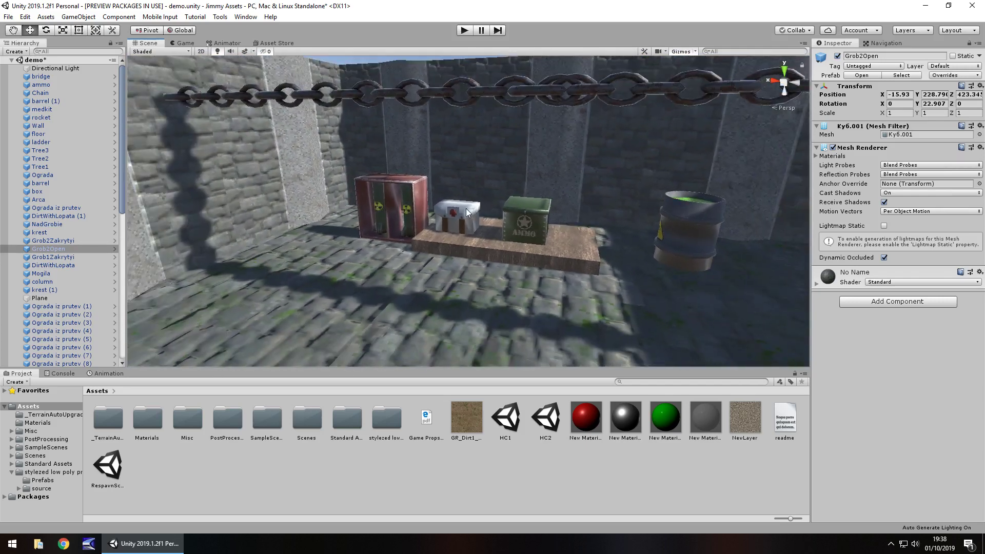
{"action": "right_click_drag", "start_coordinate": [466, 208], "coordinate": [426, 205]}
{"action": "right_click_drag", "start_coordinate": [516, 201], "coordinate": [528, 208]}
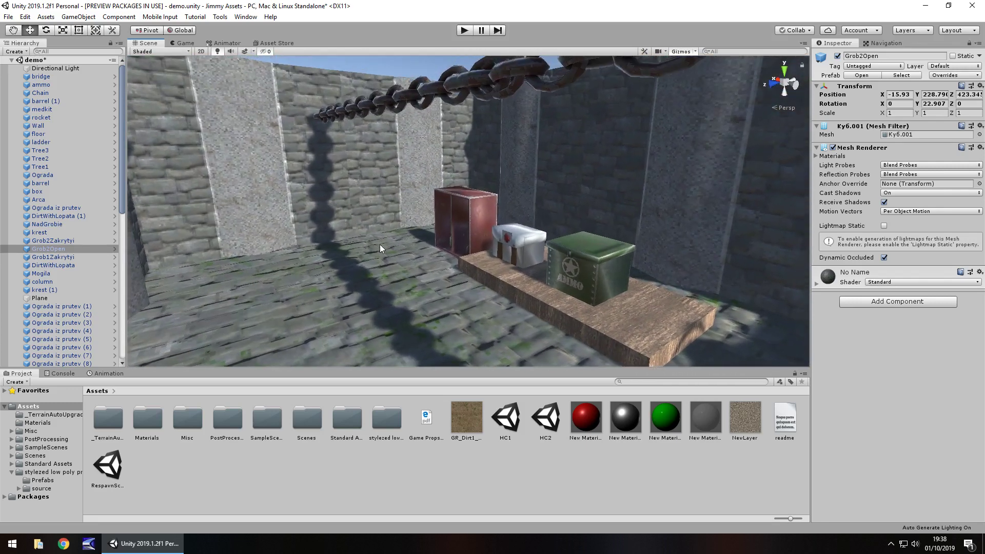
Step: In the ammo crate's material, set the smoothness source to Albedo Alpha and the normal map strength to 10.92
{"action": "left_click", "coordinate": [598, 253]}
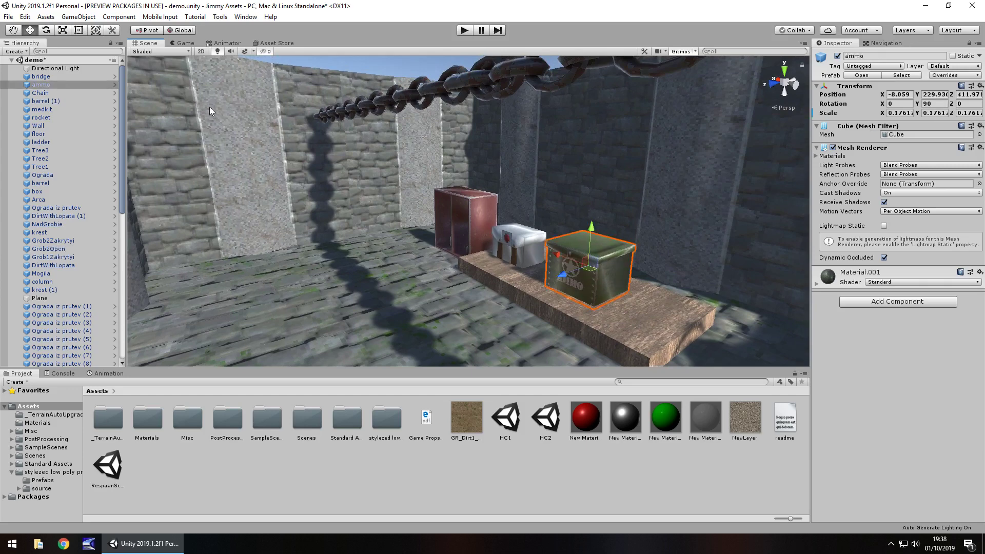
{"action": "left_click", "coordinate": [817, 283]}
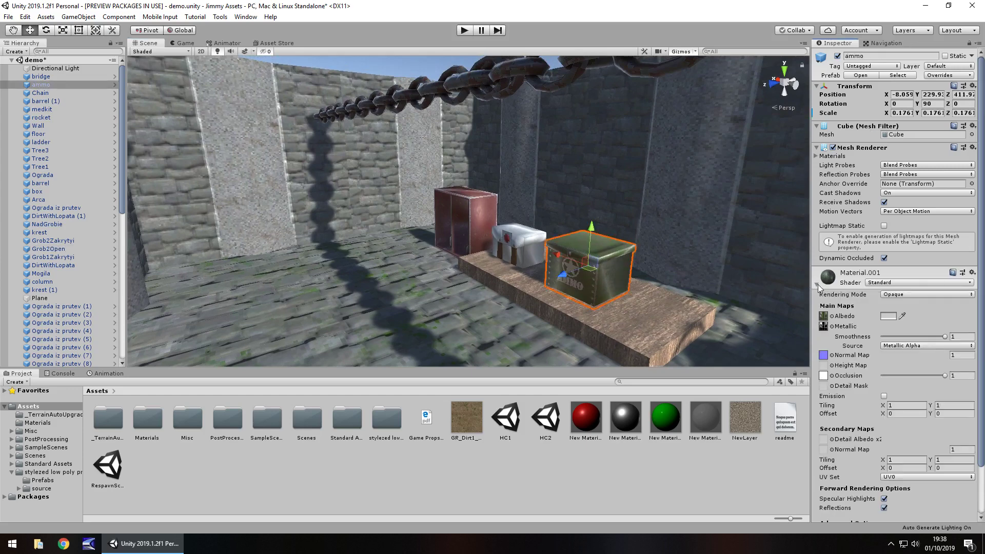
{"action": "left_click", "coordinate": [915, 346]}
{"action": "left_click", "coordinate": [916, 368]}
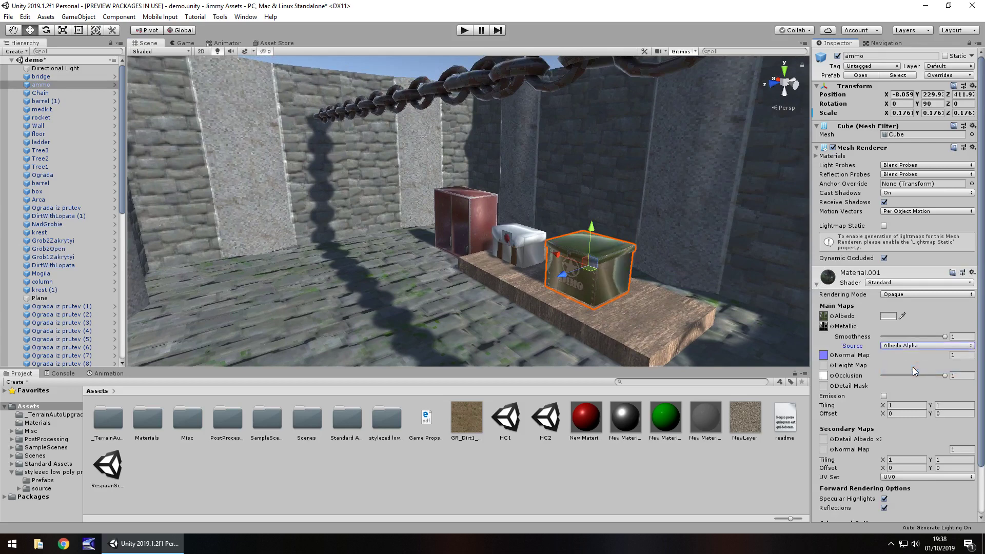
{"action": "left_click_drag", "start_coordinate": [882, 362], "coordinate": [957, 363]}
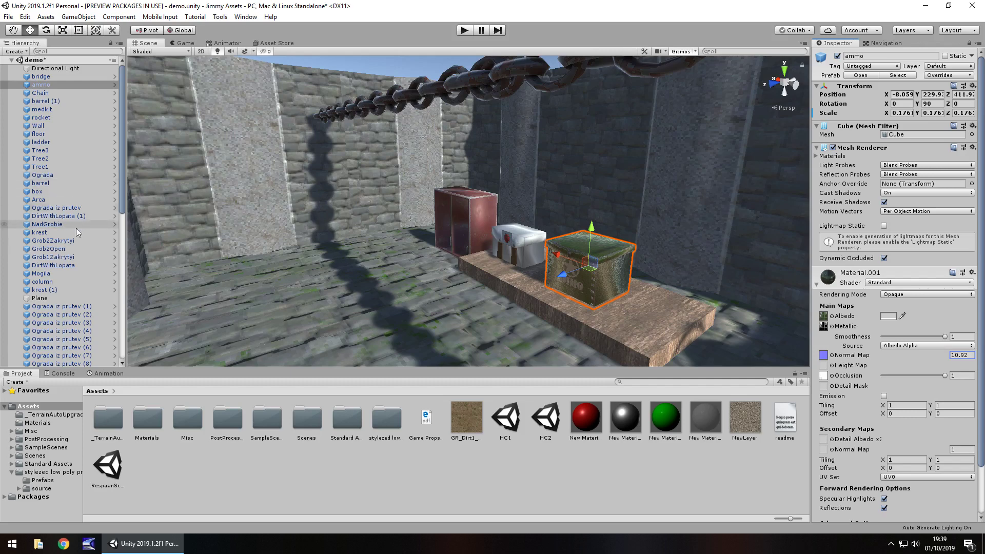
Step: Enable the Camera's Post Processing Behaviour and show the result in the game view
{"action": "scroll", "coordinate": [75, 246], "scroll_direction": "down", "scroll_amount": 10}
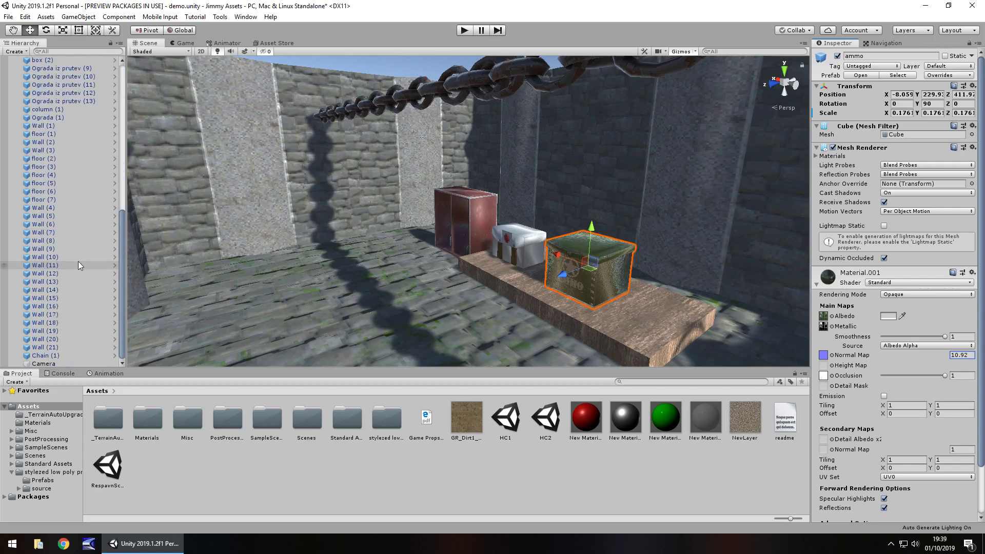
{"action": "left_click", "coordinate": [51, 364]}
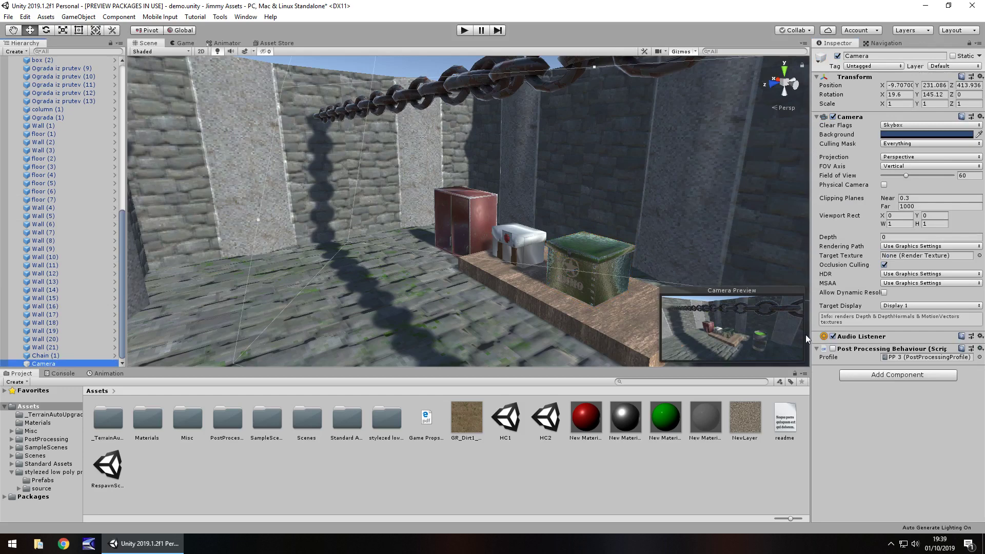
{"action": "left_click", "coordinate": [834, 349]}
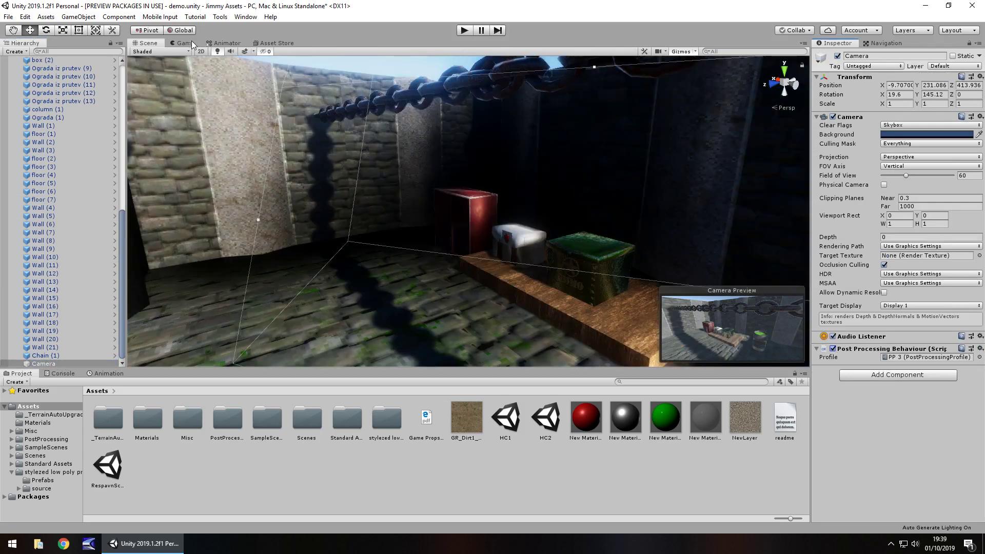
{"action": "left_click", "coordinate": [185, 43]}
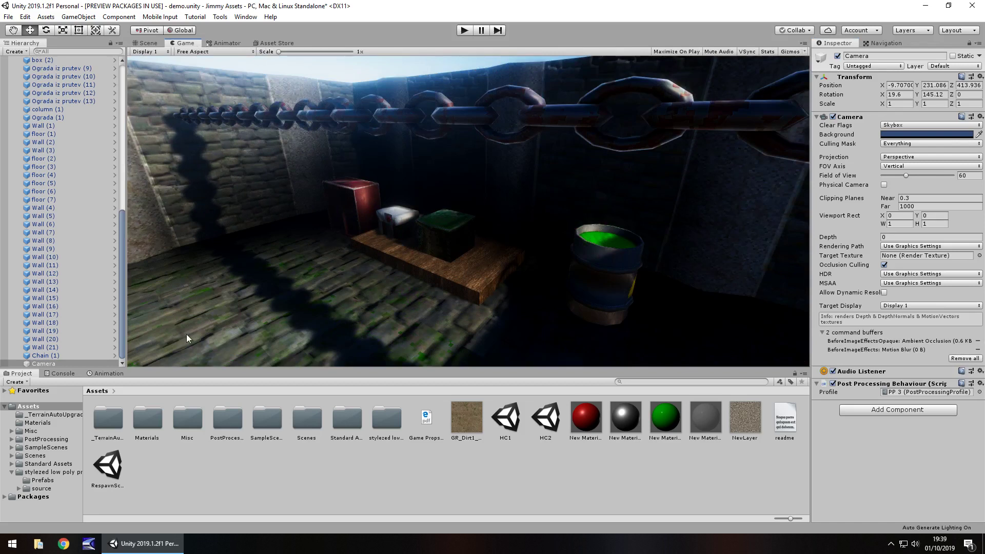
Step: Browse the stylized props pack's Prefabs, source and Modules folders
{"action": "left_click", "coordinate": [43, 472]}
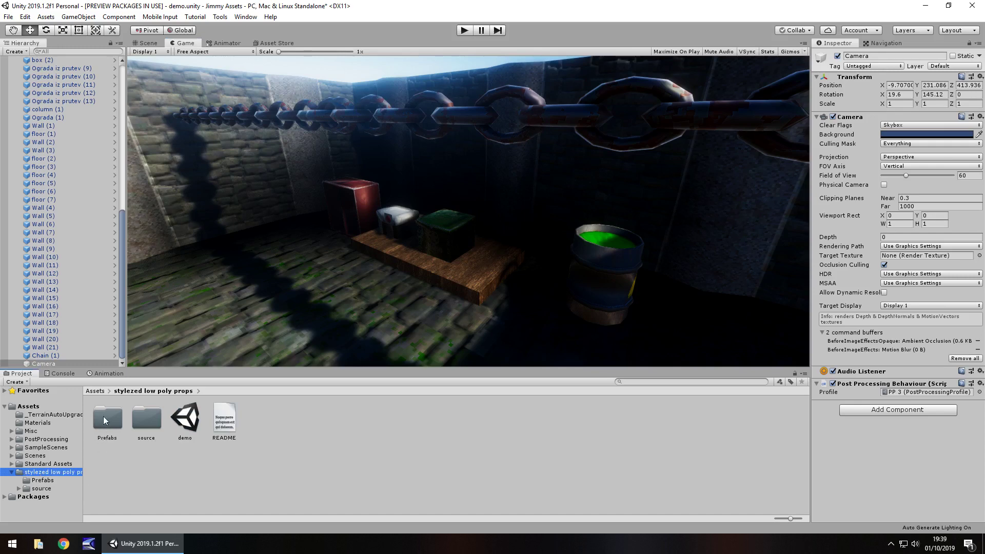
{"action": "left_click", "coordinate": [42, 480]}
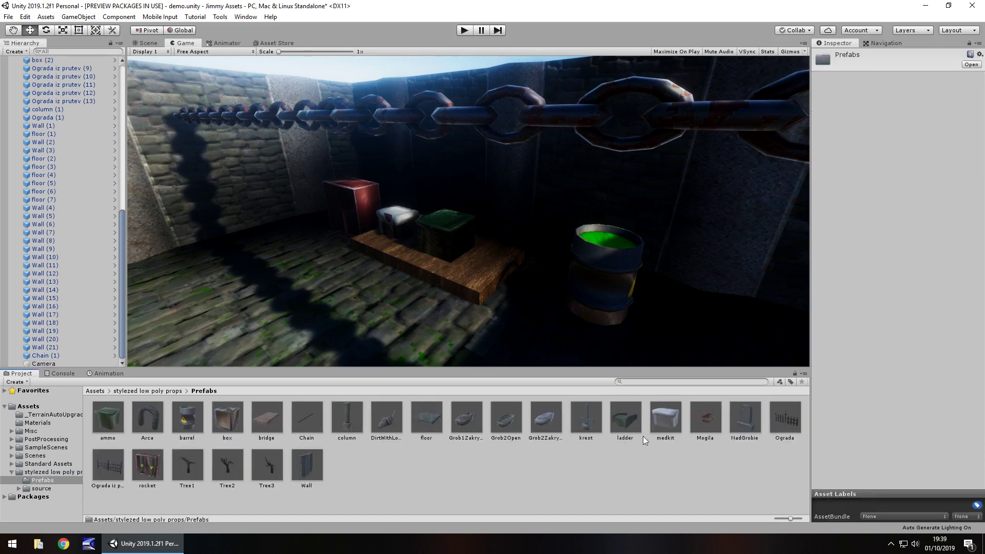
{"action": "double_click", "coordinate": [37, 488]}
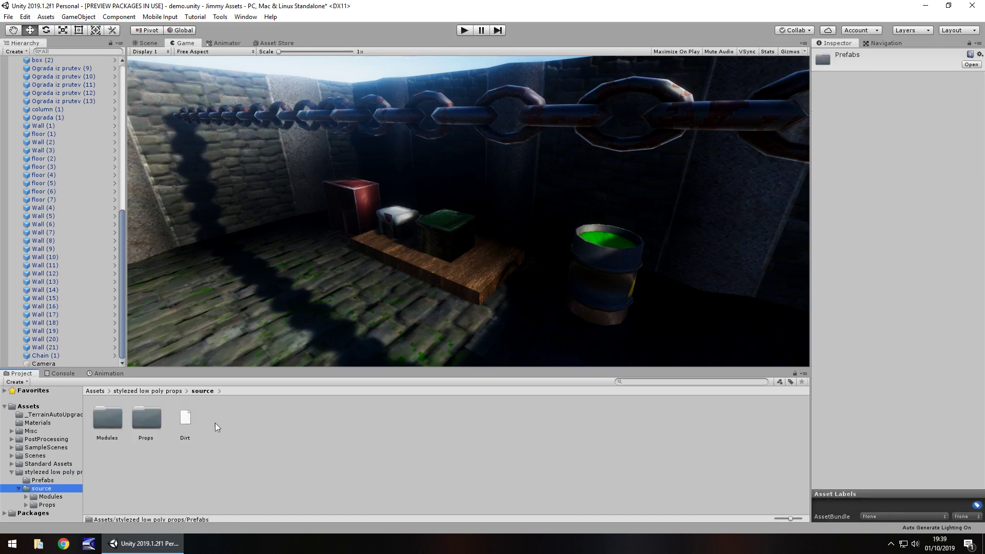
{"action": "left_click", "coordinate": [43, 497]}
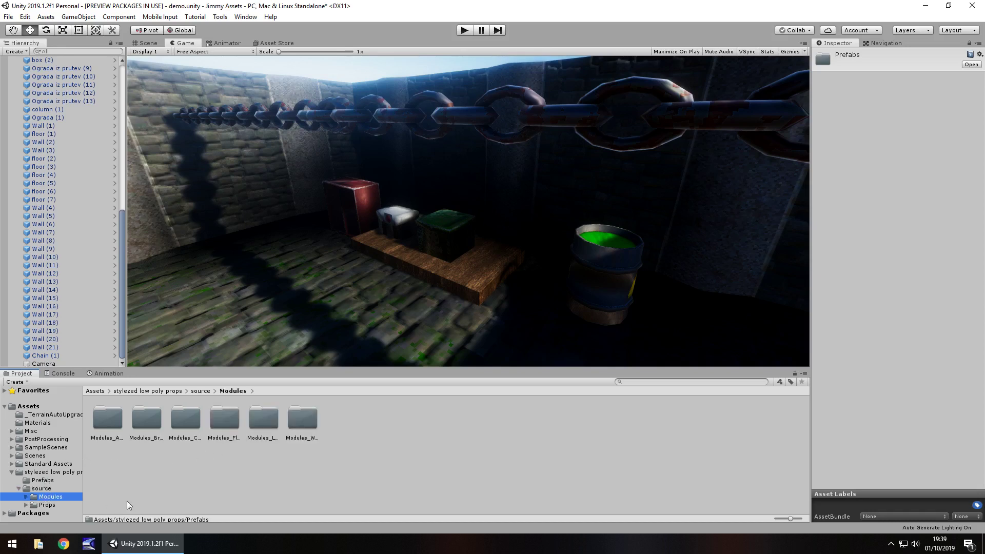
{"action": "double_click", "coordinate": [46, 498]}
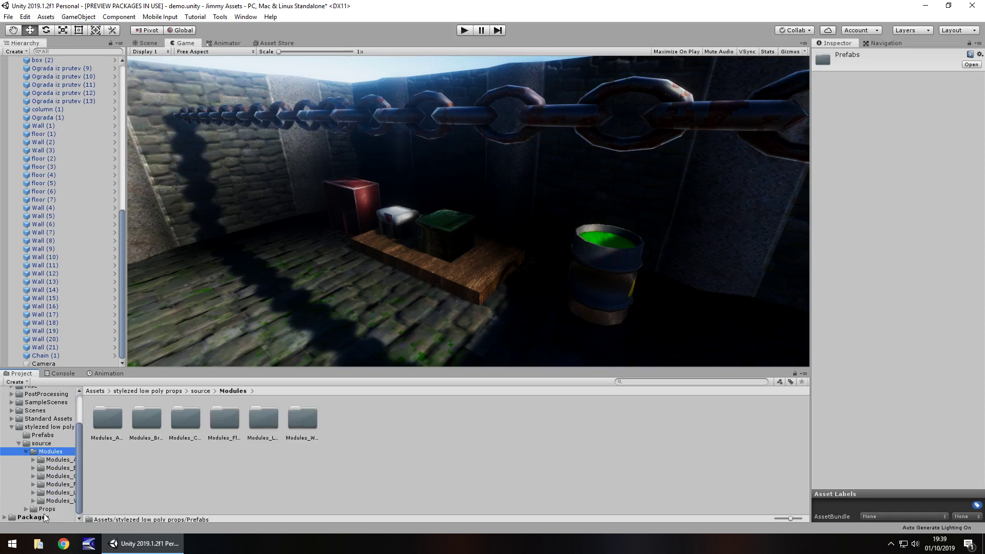
Step: Expand the Props folder and look through its subfolders, including the contents of Grob2Open and Mogila
{"action": "left_click", "coordinate": [47, 509]}
{"action": "double_click", "coordinate": [47, 509]}
{"action": "scroll", "coordinate": [76, 502], "scroll_direction": "down", "scroll_amount": 3}
{"action": "left_click", "coordinate": [33, 441]}
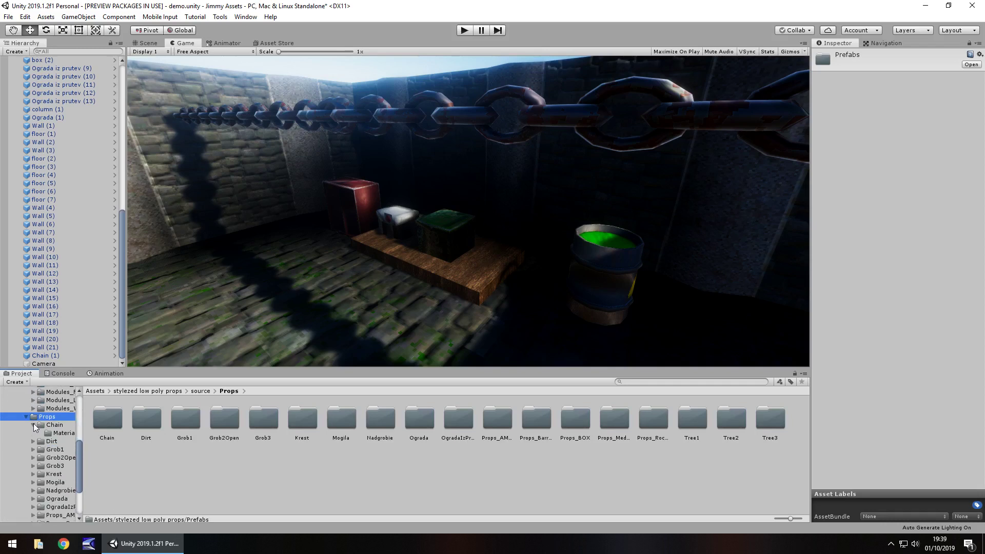
{"action": "left_click", "coordinate": [33, 425]}
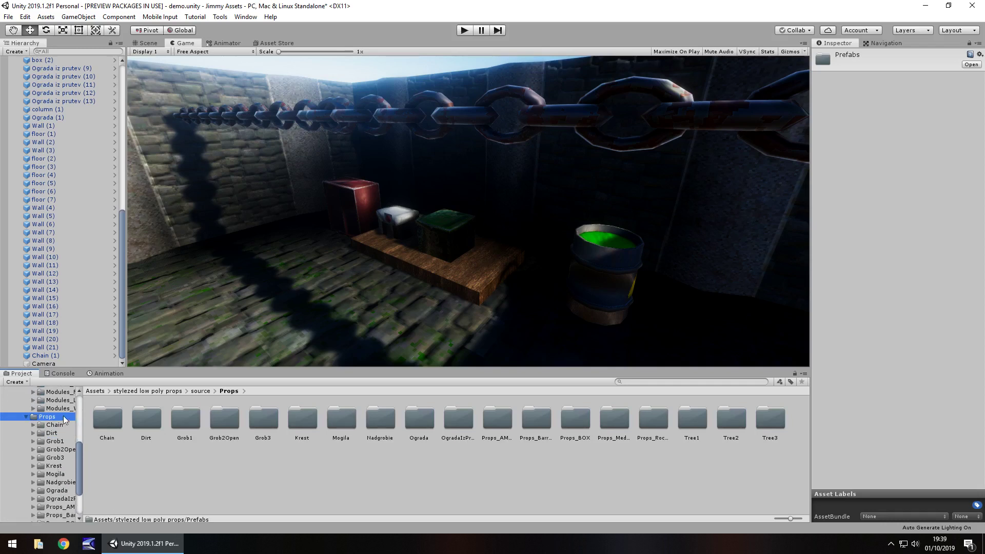
{"action": "left_click", "coordinate": [60, 449]}
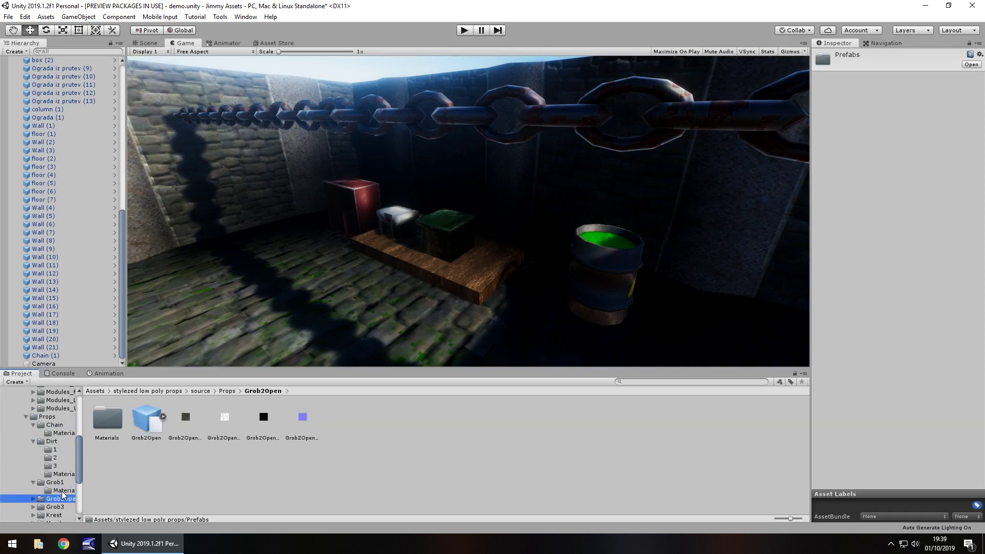
{"action": "left_click", "coordinate": [51, 473]}
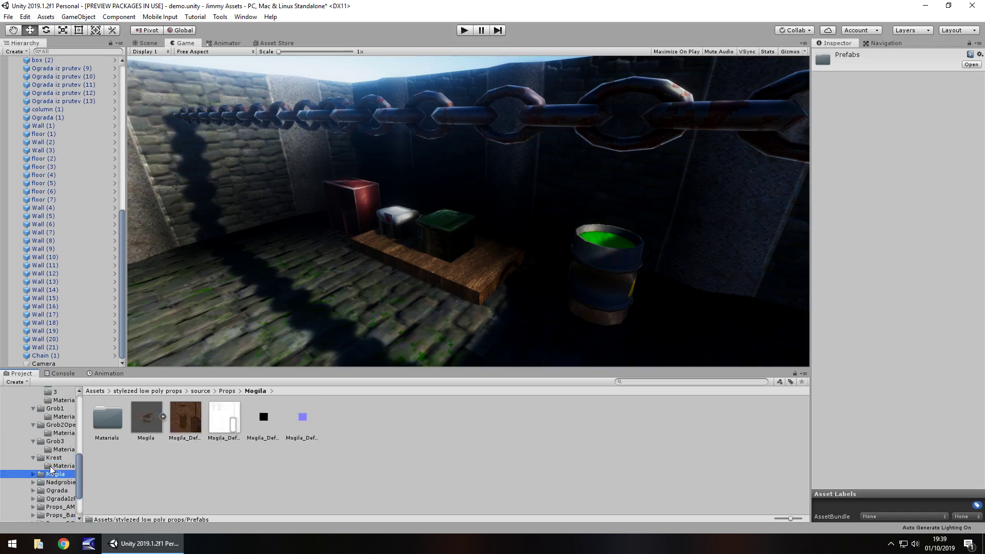
{"action": "double_click", "coordinate": [51, 472]}
{"action": "scroll", "coordinate": [52, 475], "scroll_direction": "up", "scroll_amount": 5}
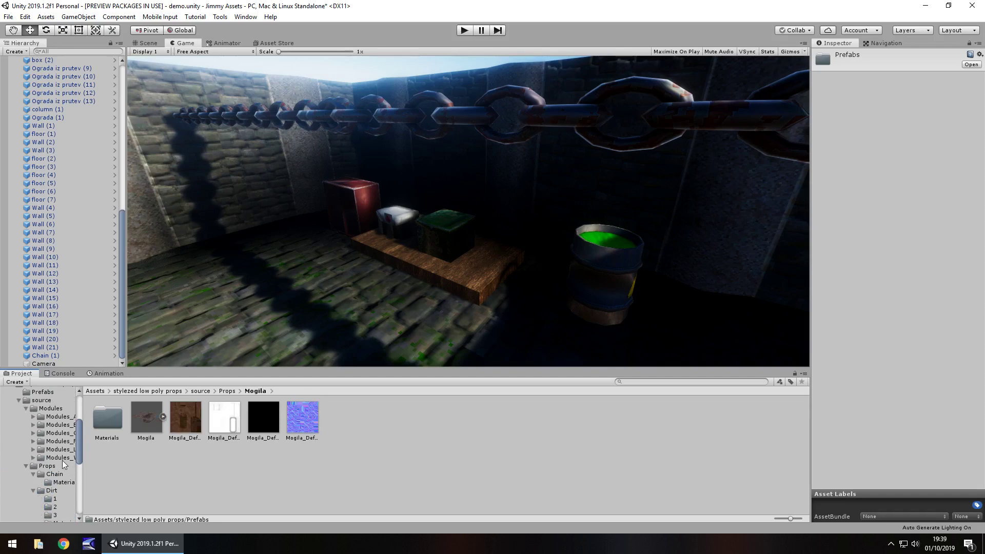
Step: Look through the Modules_Arca and Modules_Bridge folders with their Materials subfolders, and inspect the Arca module's material settings
{"action": "left_click", "coordinate": [56, 417]}
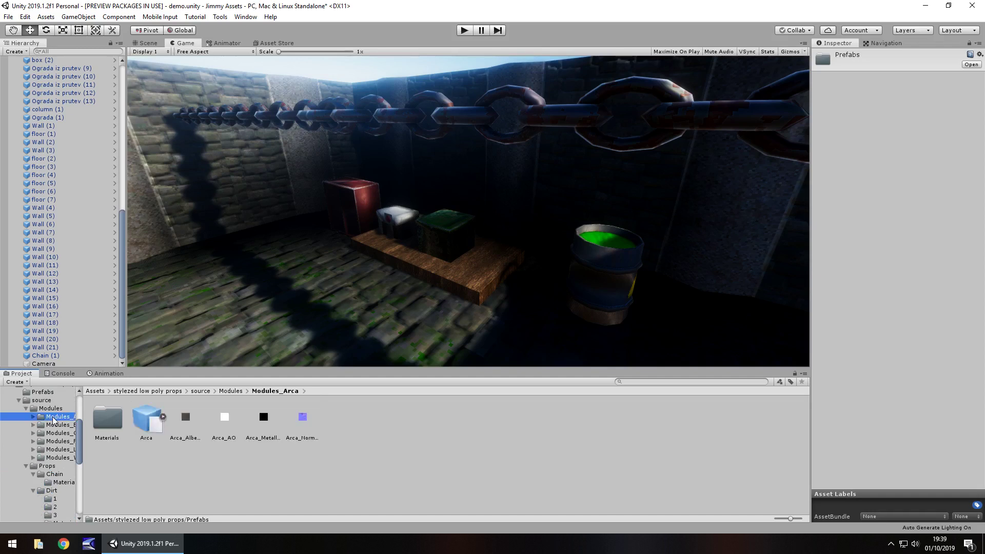
{"action": "left_click", "coordinate": [59, 425]}
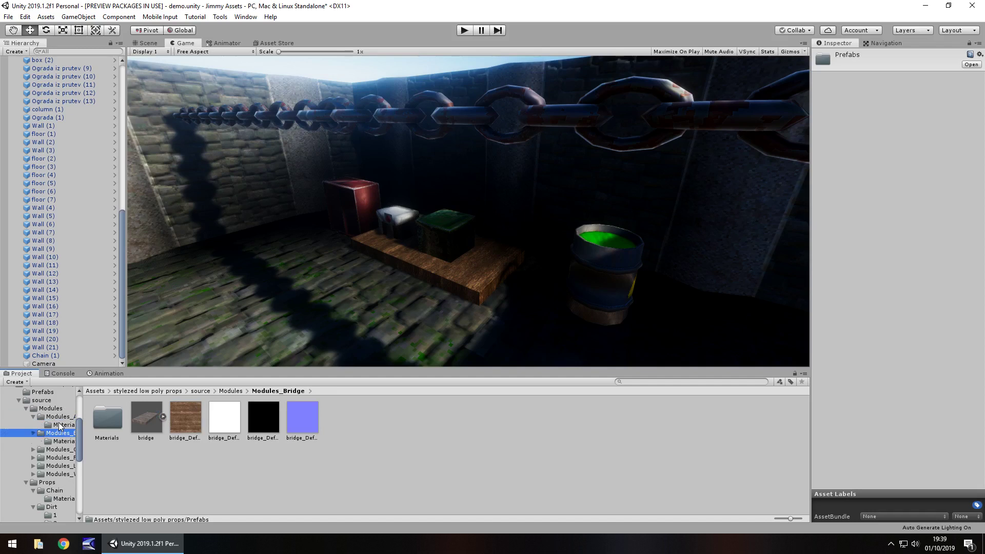
{"action": "key", "text": "Right"}
{"action": "key", "text": "Down"}
{"action": "key", "text": "Up"}
{"action": "key", "text": "Down"}
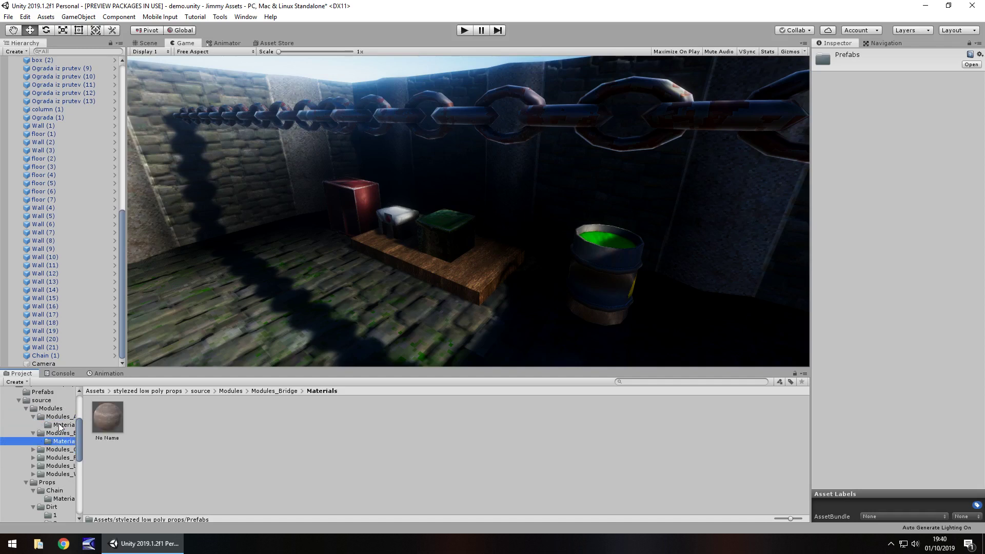
{"action": "left_click", "coordinate": [61, 426]}
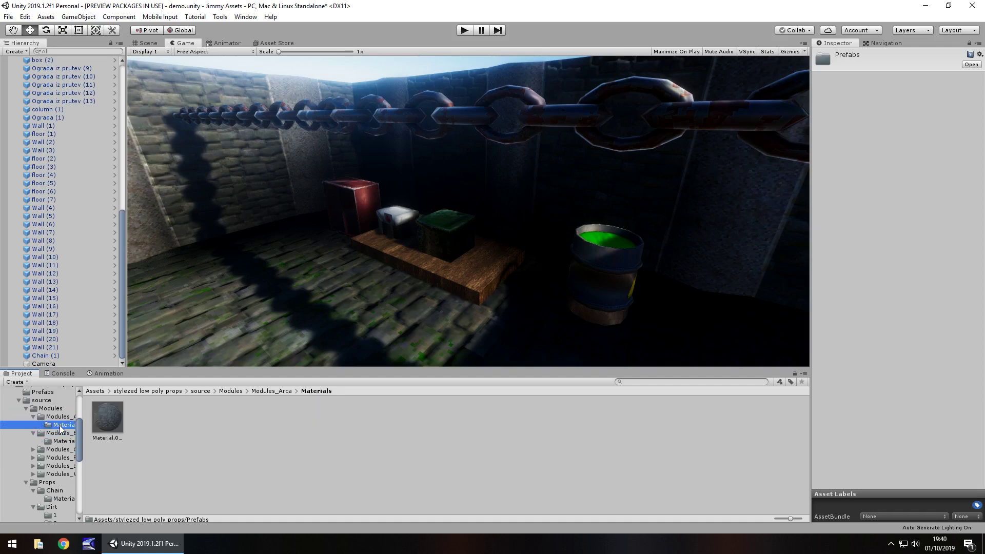
{"action": "left_click", "coordinate": [100, 426]}
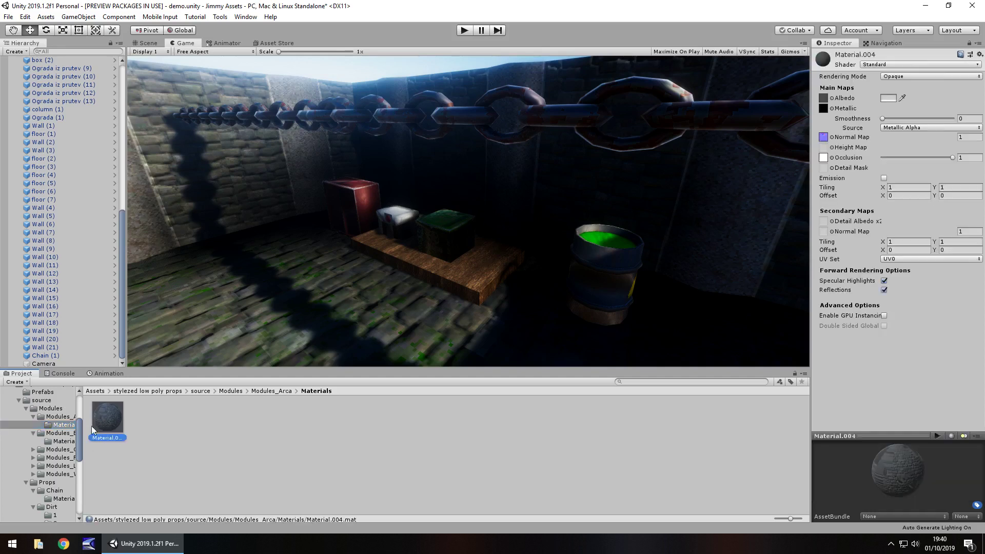
Step: Look through the contents of the Modules_Floor folder and the Materials subfolder of Modules_Column
{"action": "double_click", "coordinate": [61, 450]}
{"action": "left_click", "coordinate": [71, 465]}
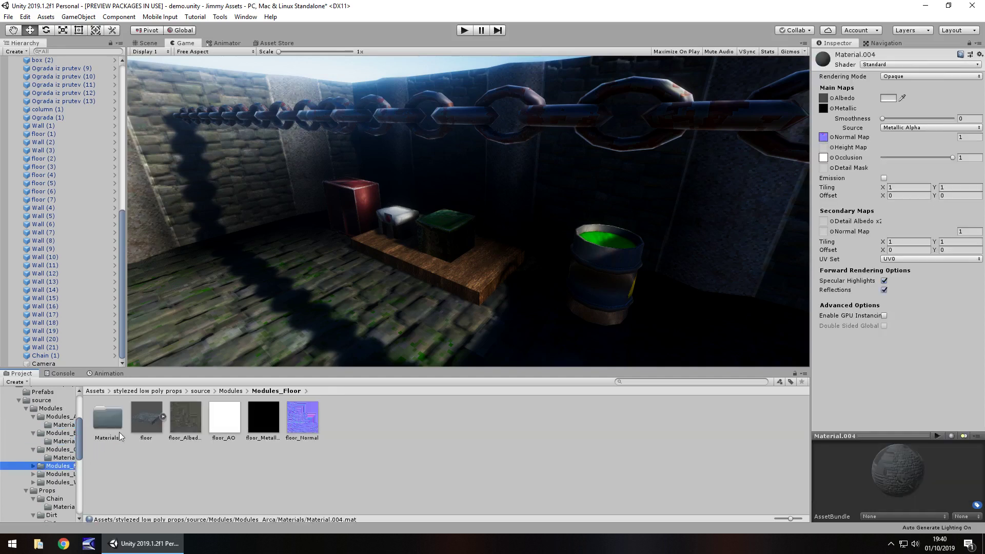
{"action": "left_click", "coordinate": [71, 457]}
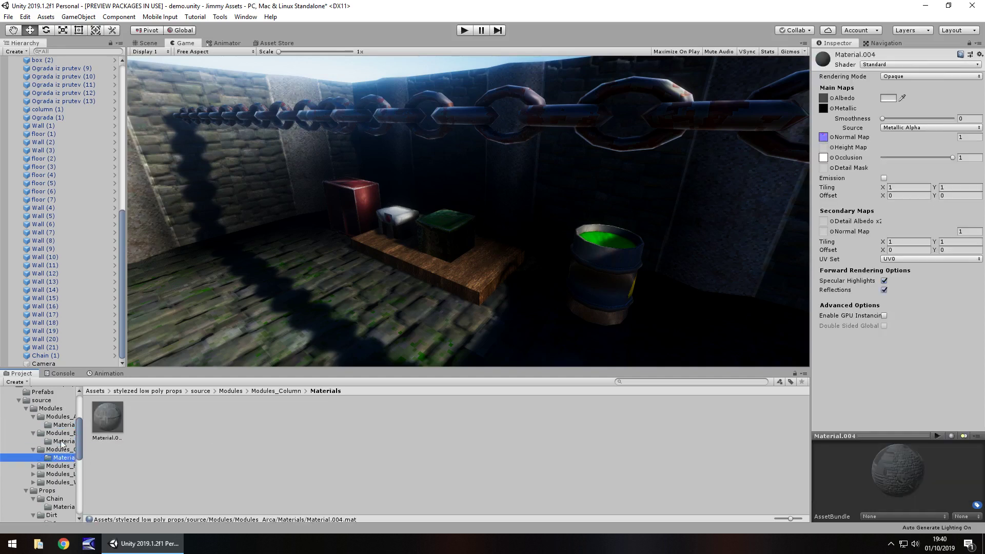
{"action": "scroll", "coordinate": [58, 461], "scroll_direction": "up", "scroll_amount": 2}
{"action": "scroll", "coordinate": [58, 461], "scroll_direction": "up", "scroll_amount": 3}
{"action": "scroll", "coordinate": [55, 450], "scroll_direction": "down", "scroll_amount": 5}
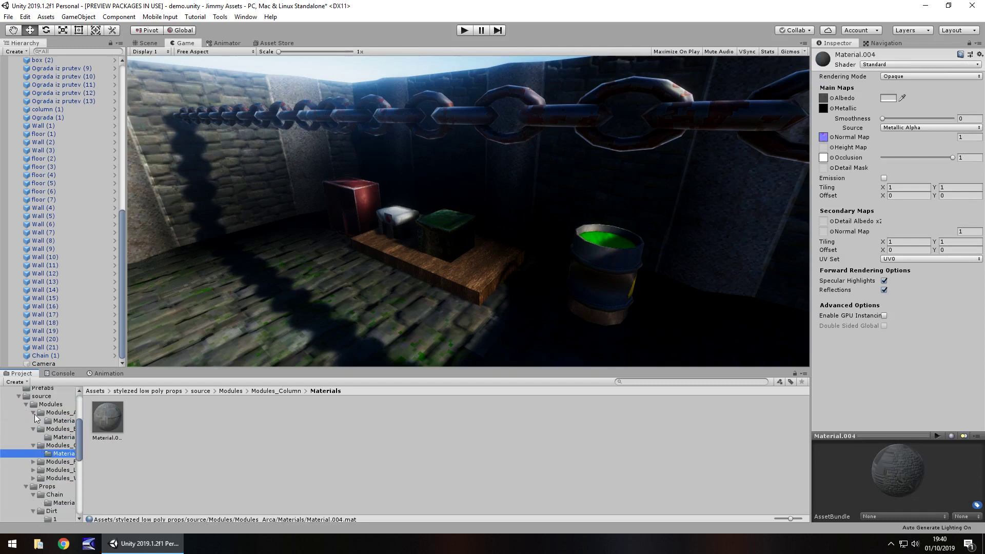
Step: Collapse the Arca, Bridge and Column module folders and the Chain, Dirt, Grob1, Grob2Open and Grob3 props folders in the project tree
{"action": "left_click", "coordinate": [34, 414]}
{"action": "left_click", "coordinate": [31, 420]}
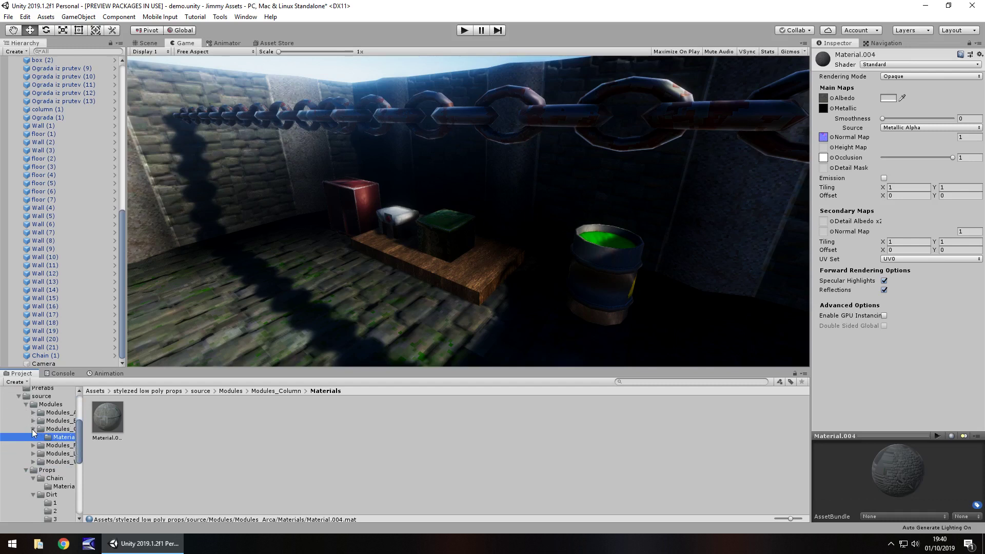
{"action": "left_click", "coordinate": [33, 429]}
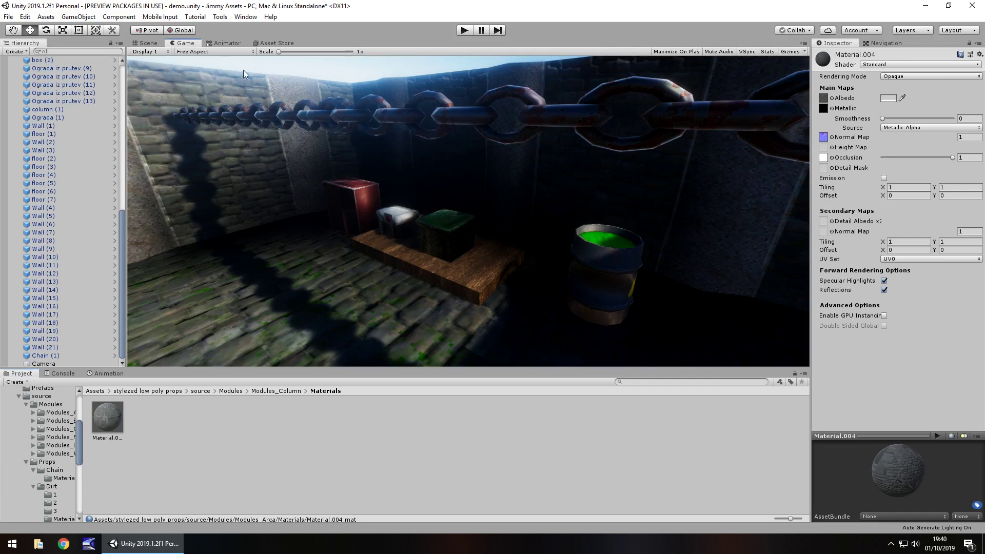
{"action": "left_click", "coordinate": [32, 472]}
{"action": "left_click", "coordinate": [32, 479]}
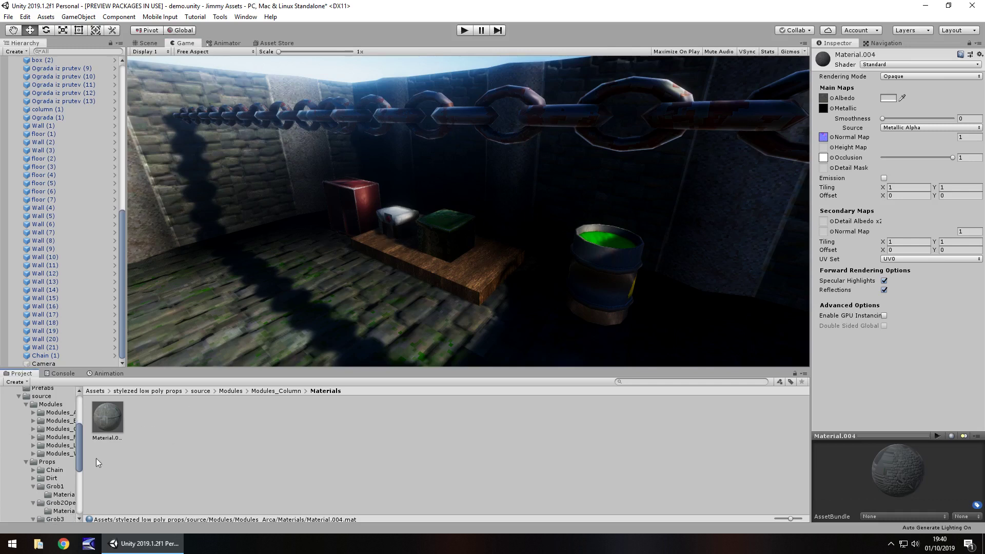
{"action": "left_click", "coordinate": [33, 486]}
{"action": "left_click", "coordinate": [33, 494]}
{"action": "left_click", "coordinate": [34, 502]}
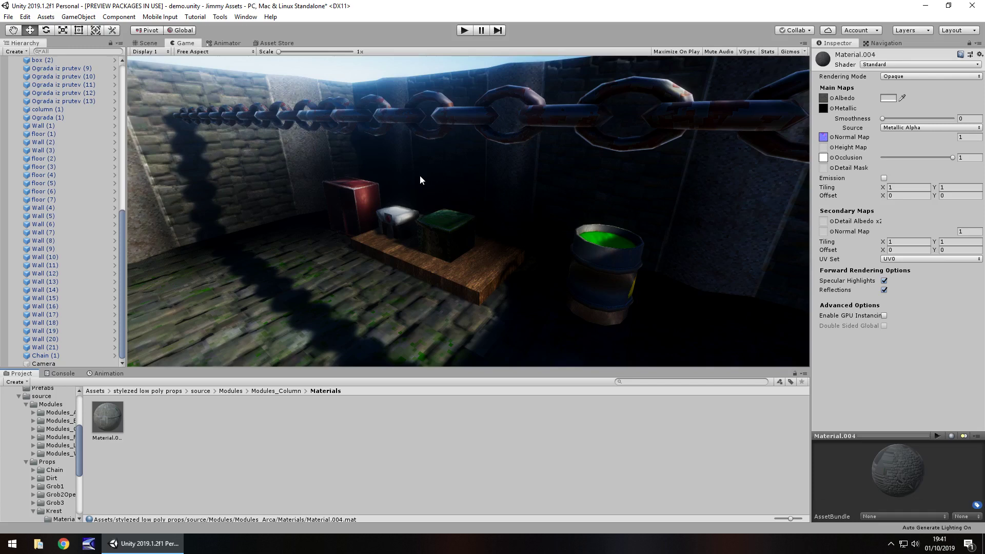
Step: Return to the scene view and examine the props inside the walled room and the graveyard outside with its columns, fence and tombstones
{"action": "left_click", "coordinate": [149, 42]}
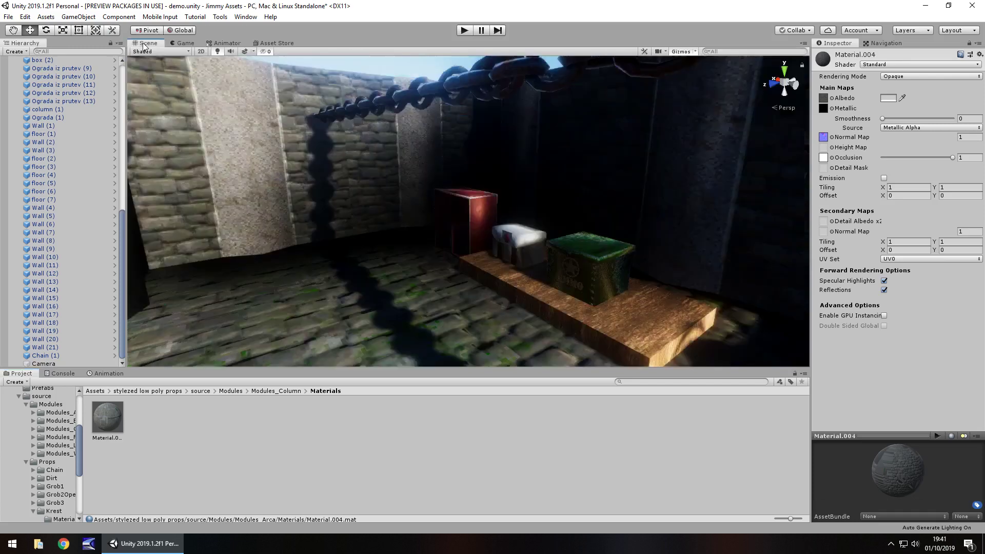
{"action": "right_click_drag", "start_coordinate": [434, 209], "coordinate": [474, 275]}
{"action": "right_click_drag", "start_coordinate": [392, 241], "coordinate": [427, 185]}
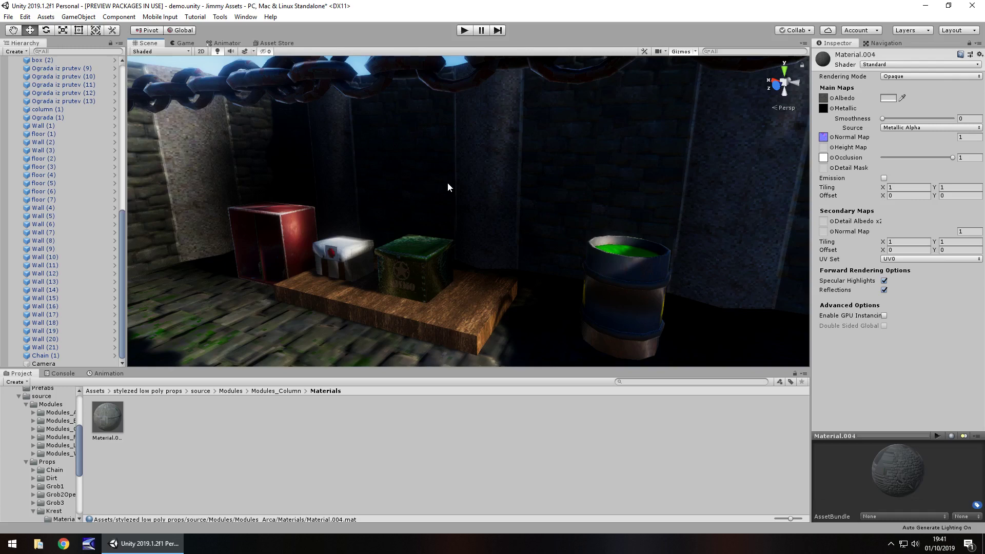
{"action": "left_click_drag", "start_coordinate": [451, 186], "coordinate": [316, 186], "text": "alt"}
{"action": "scroll", "coordinate": [476, 194], "scroll_direction": "down", "scroll_amount": 10}
{"action": "scroll", "coordinate": [469, 259], "scroll_direction": "up", "scroll_amount": 8}
{"action": "scroll", "coordinate": [469, 259], "scroll_direction": "down", "scroll_amount": 10}
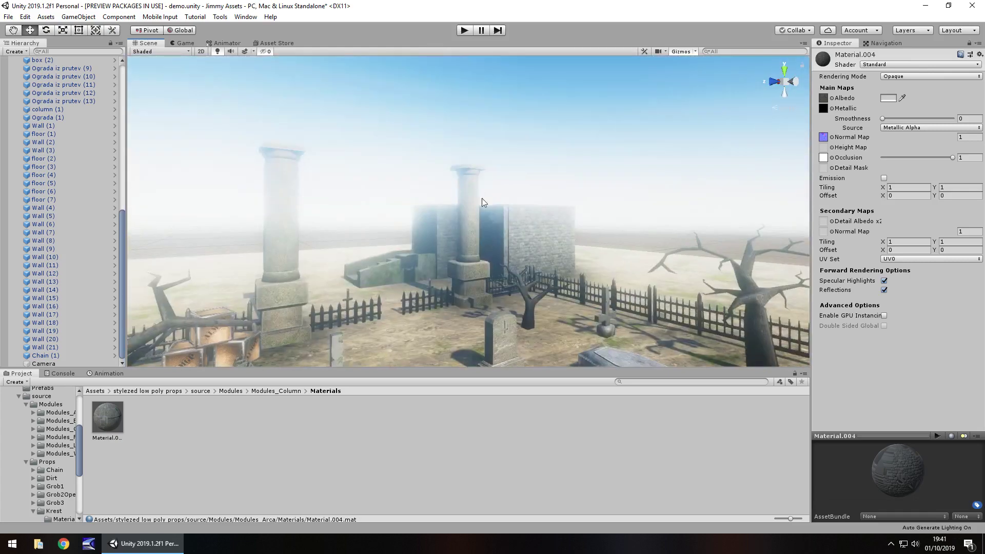
{"action": "left_click_drag", "start_coordinate": [481, 204], "coordinate": [503, 186], "text": "alt"}
{"action": "scroll", "coordinate": [421, 195], "scroll_direction": "up", "scroll_amount": 8}
{"action": "scroll", "coordinate": [423, 195], "scroll_direction": "down", "scroll_amount": 8}
{"action": "scroll", "coordinate": [502, 186], "scroll_direction": "up", "scroll_amount": 2}
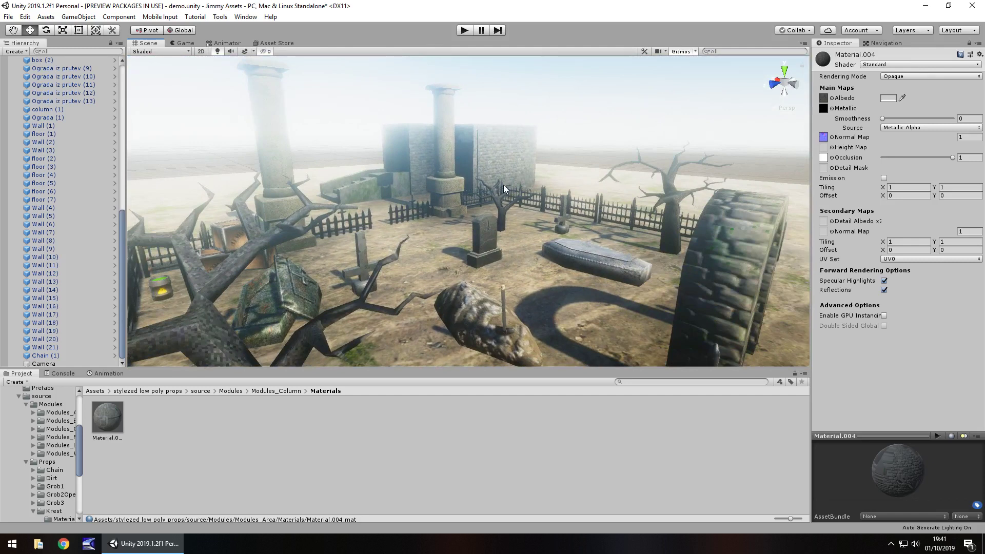
{"action": "key", "text": "Right"}
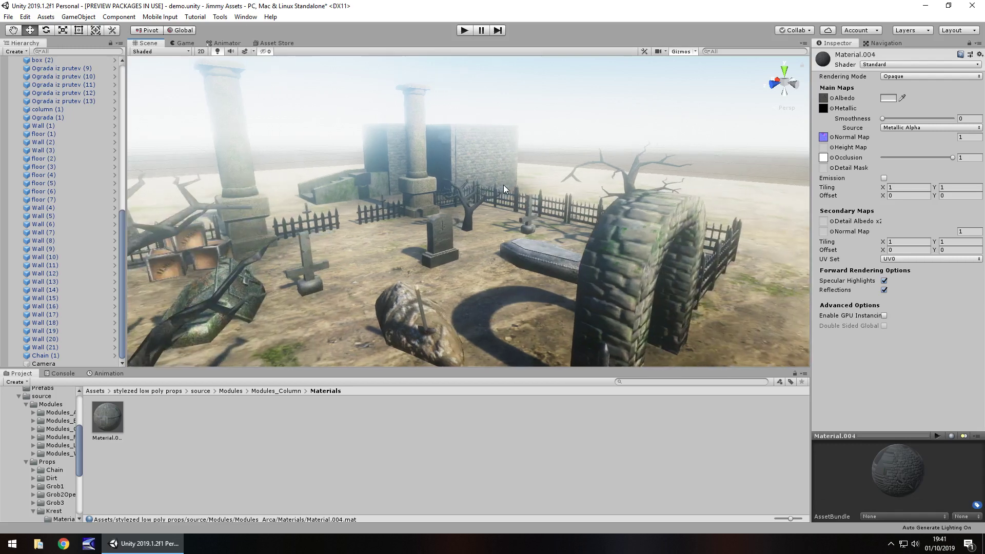